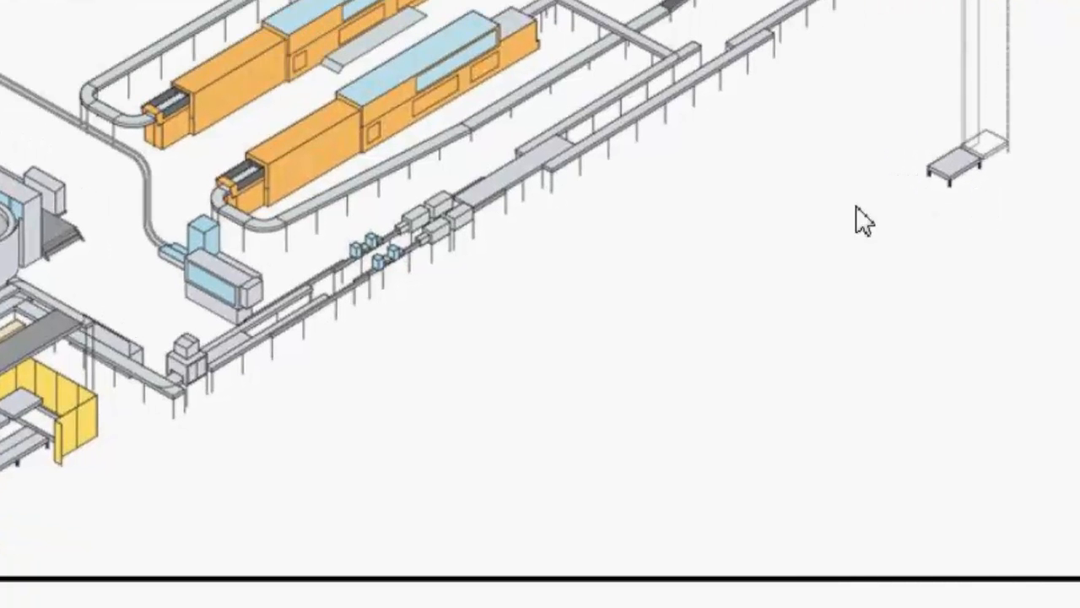
Open the Left Hand photo of the can inspectors from the line diagram.
left_click(372, 262)
mouse_move(390, 276)
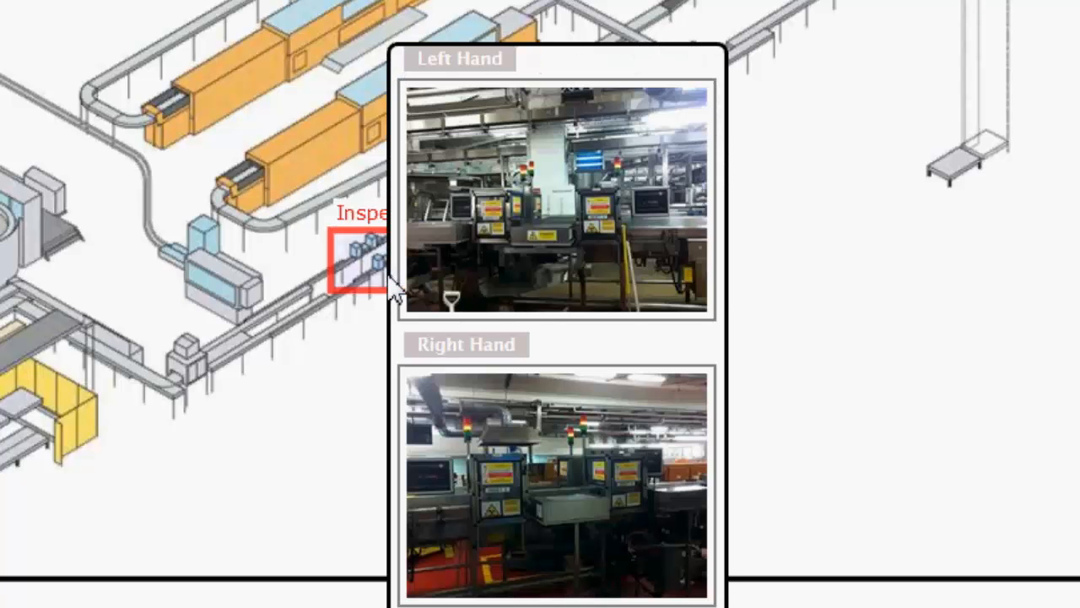
left_click(485, 227)
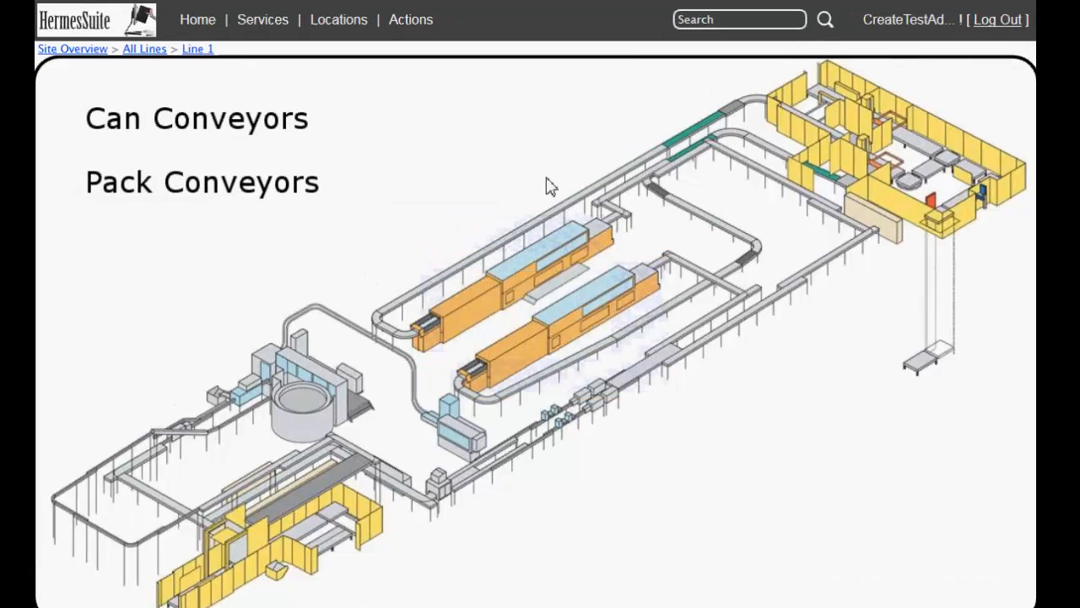
Start a new link copy definition from the LCD list and name it "Heuft Basic Common".
mouse_move(357, 27)
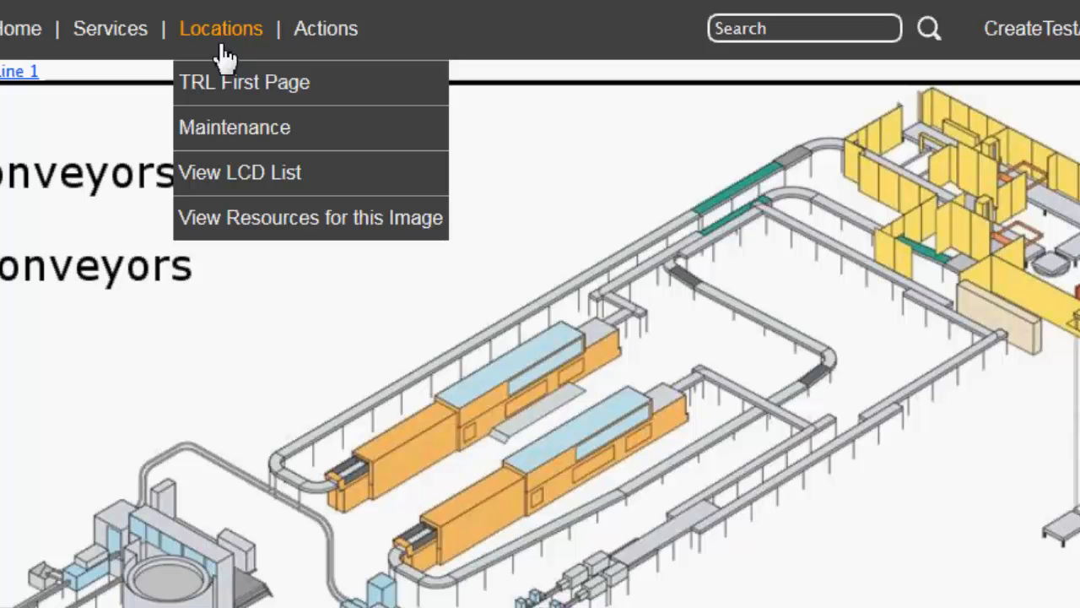
left_click(301, 182)
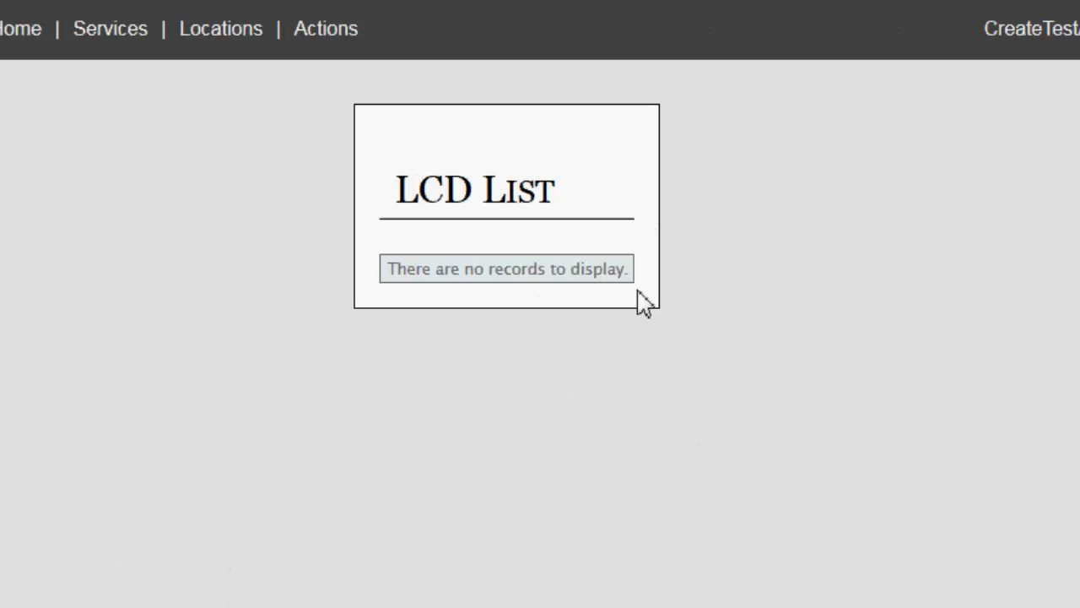
mouse_move(342, 34)
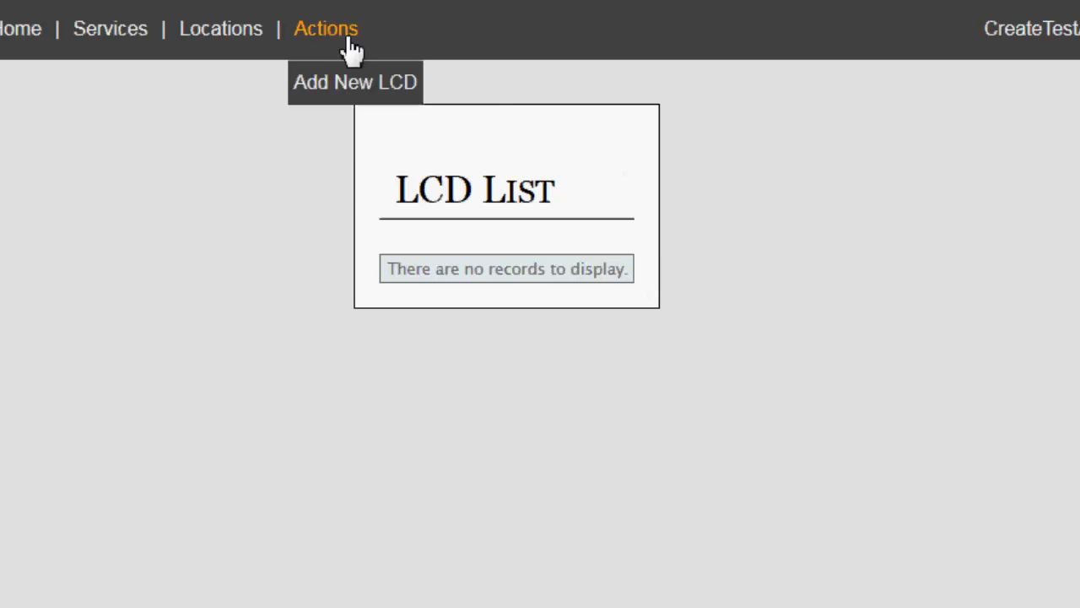
left_click(338, 95)
left_click(401, 265)
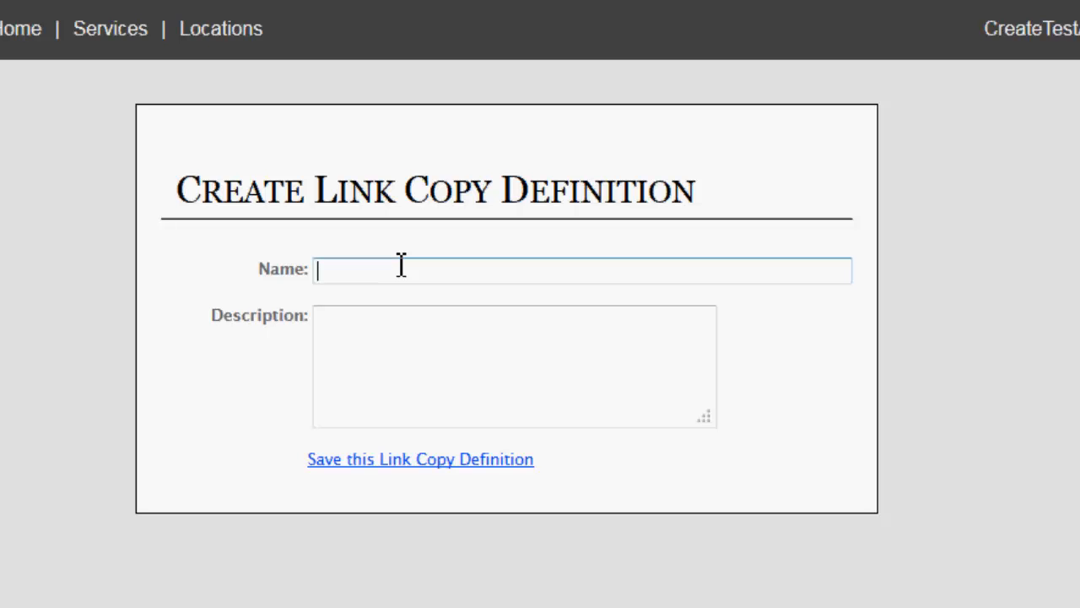
type("Heuft Basic Common")
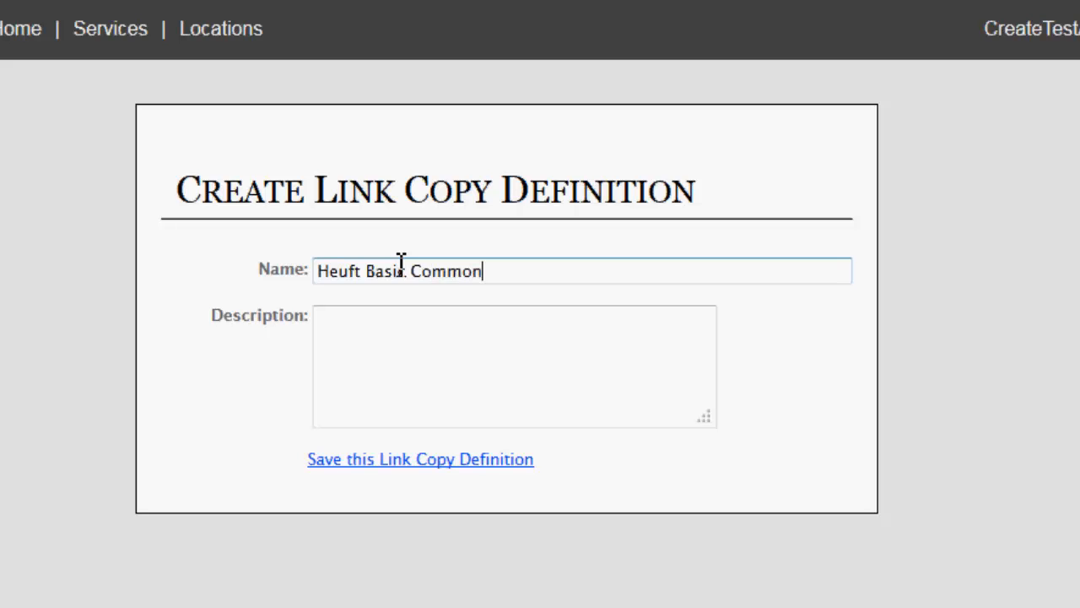
Describe the definition as "Common information for the Heuft Can Inspectors" and save it.
left_click(401, 336)
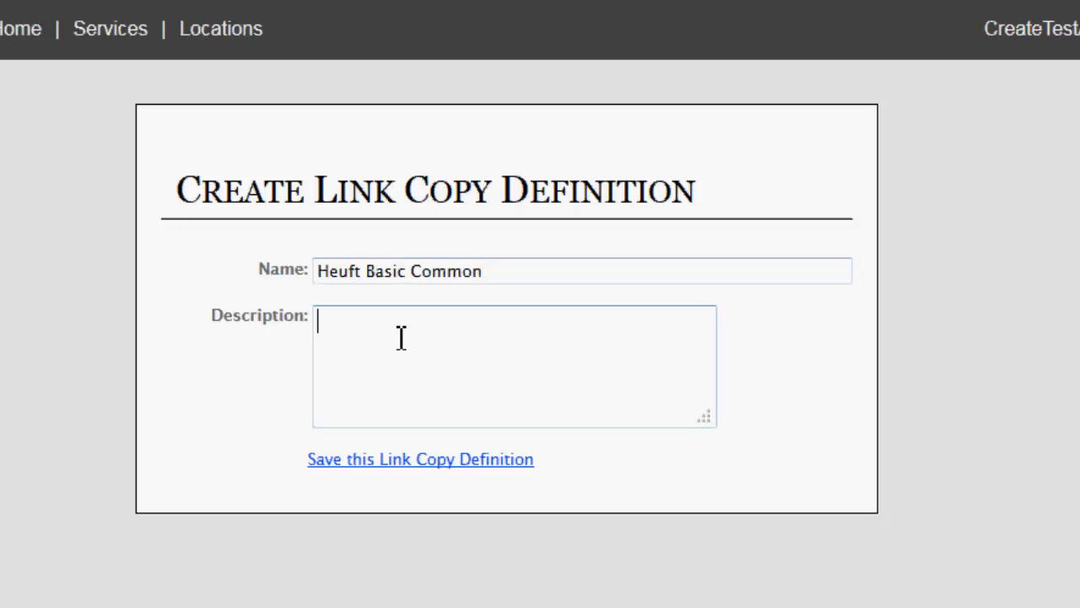
type("Common")
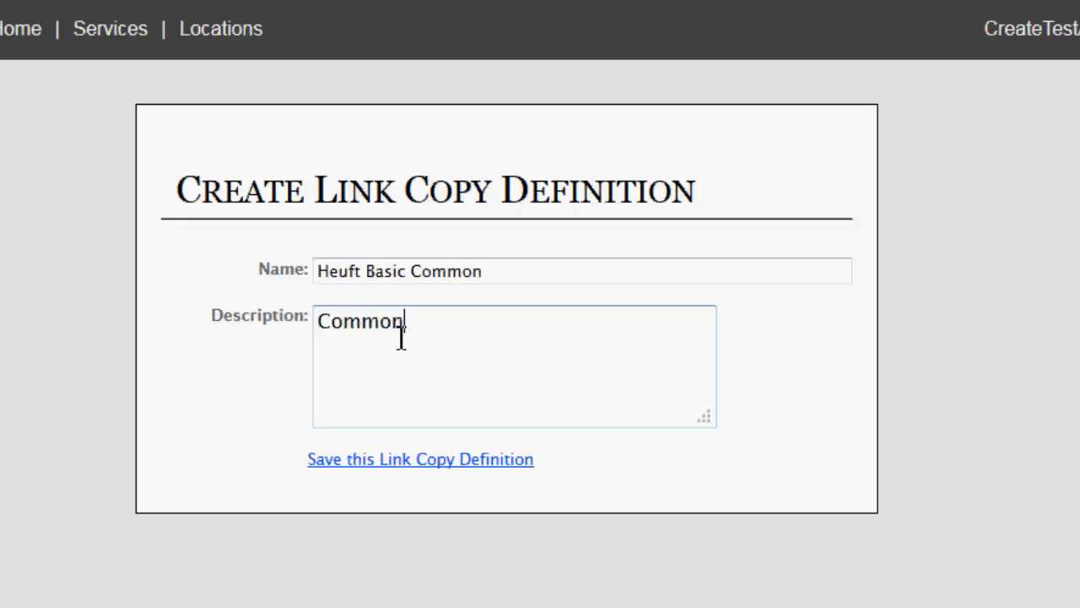
type(" information for the JHe")
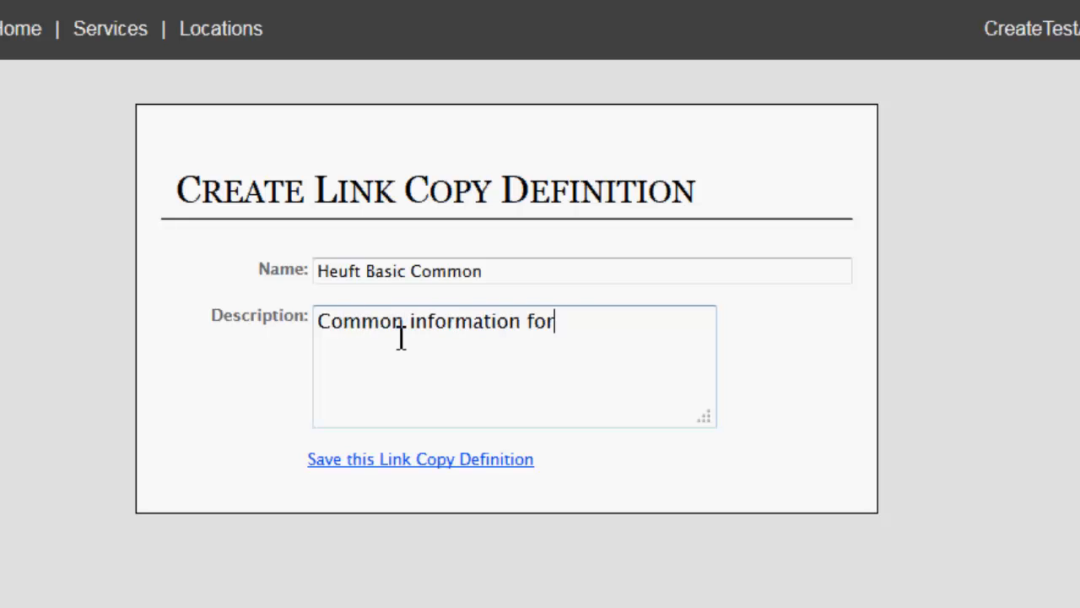
key("BackSpace")
key("BackSpace")
key("BackSpace")
type("Heuft Can I")
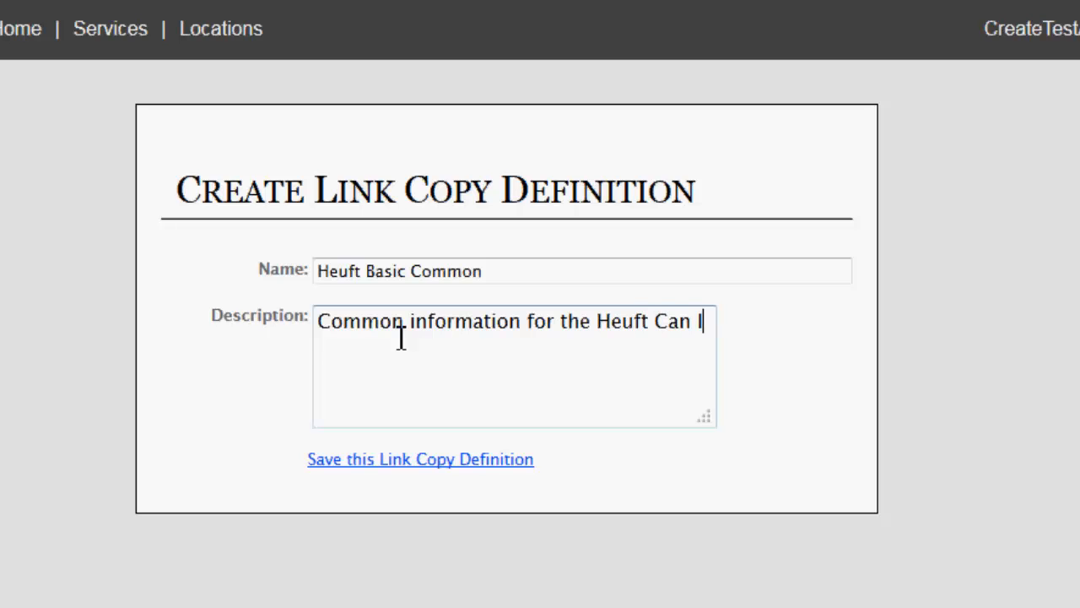
type("nspectors")
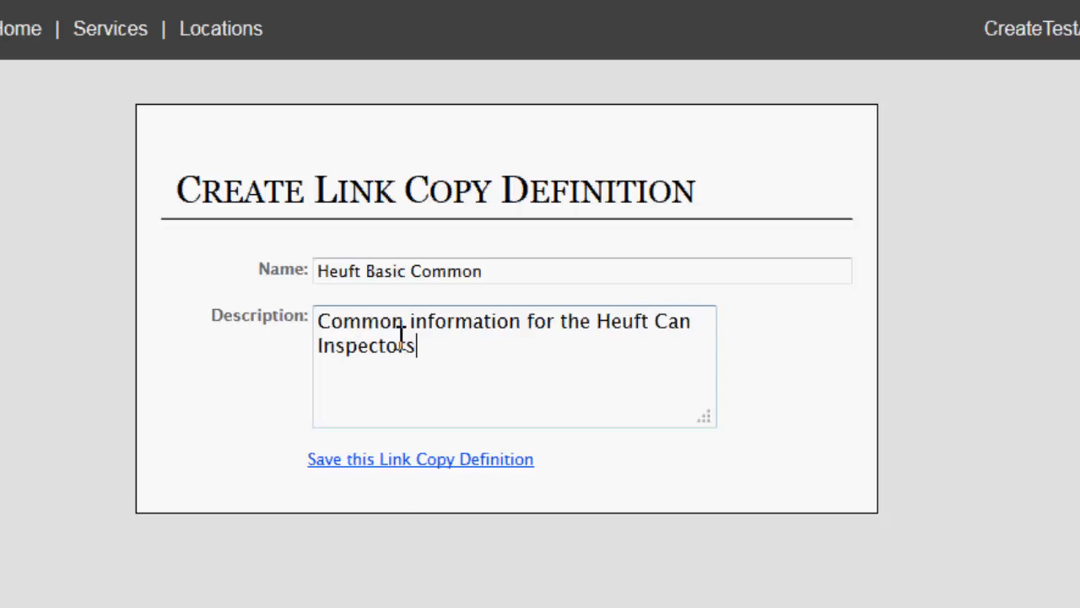
left_click(402, 460)
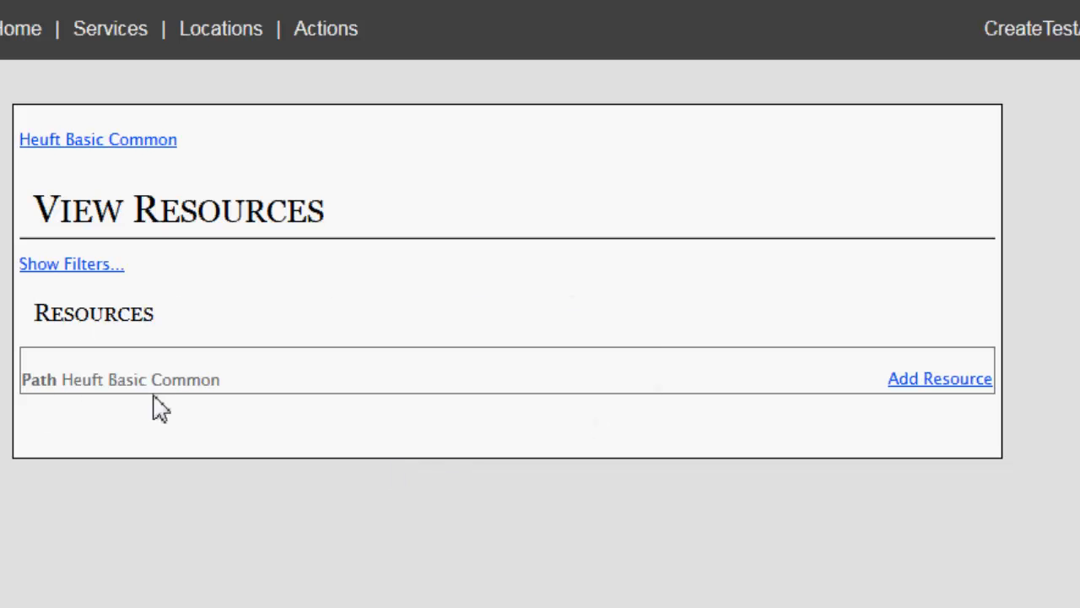
Add a resource to Heuft Basic Common by uploading Fine Heufts.pdf, and name it "Wiring Diagram".
left_click(962, 381)
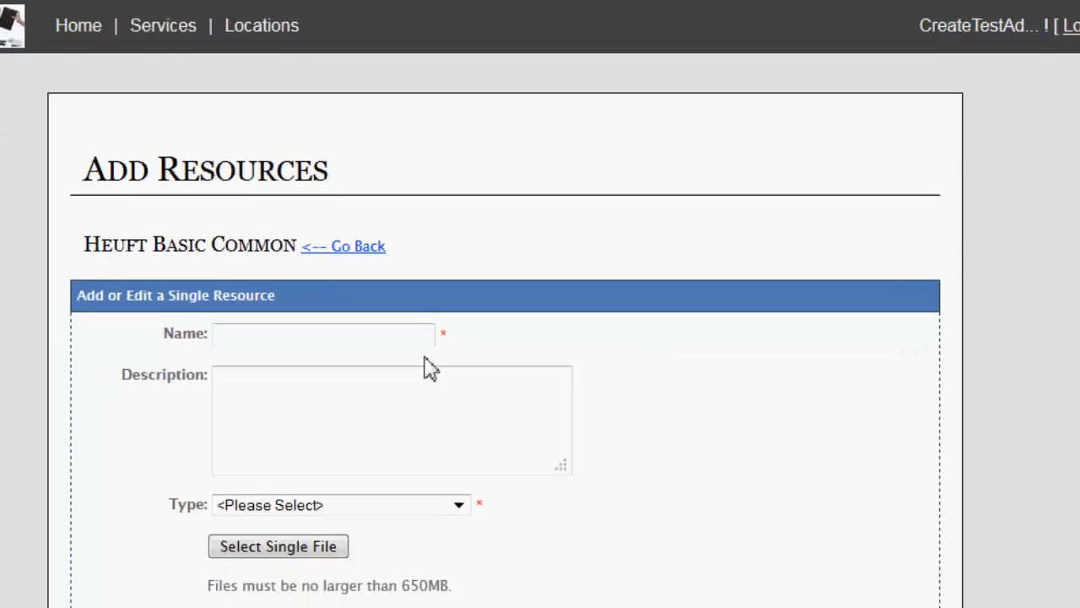
left_click(370, 394)
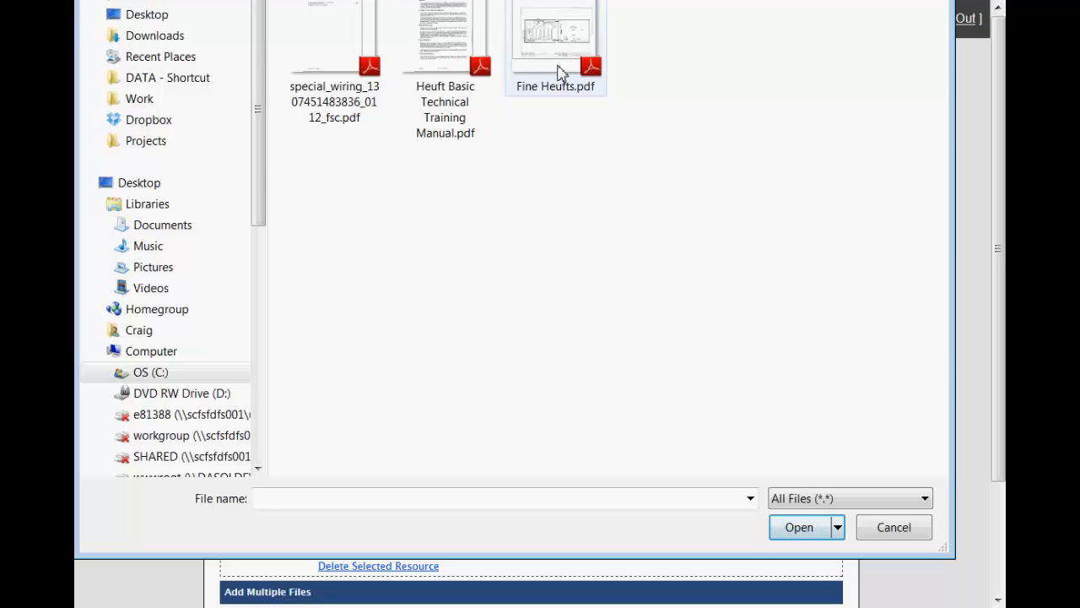
double_click(557, 74)
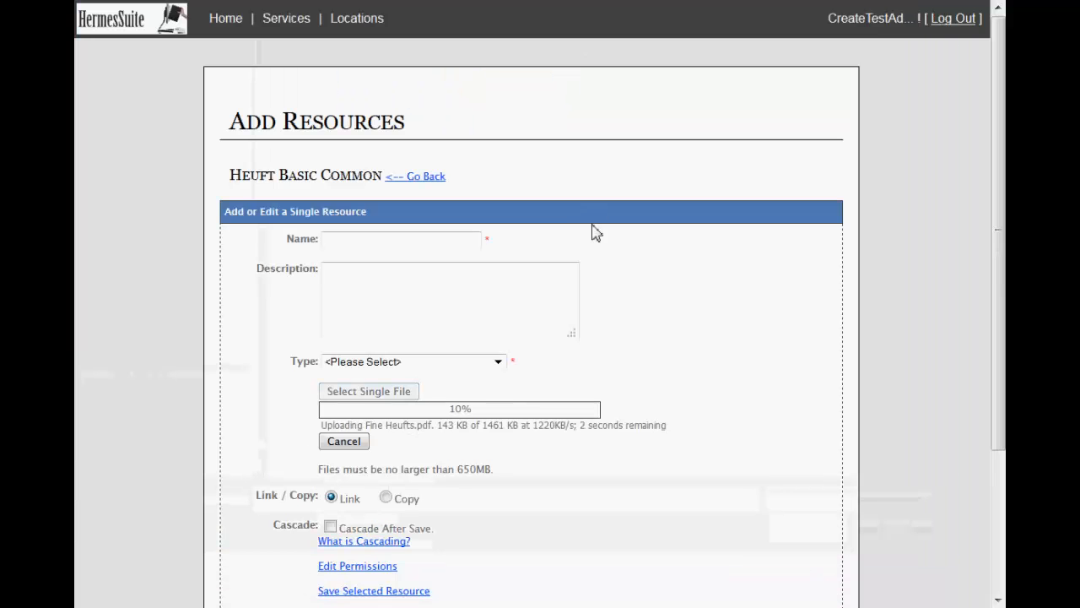
left_click(393, 241)
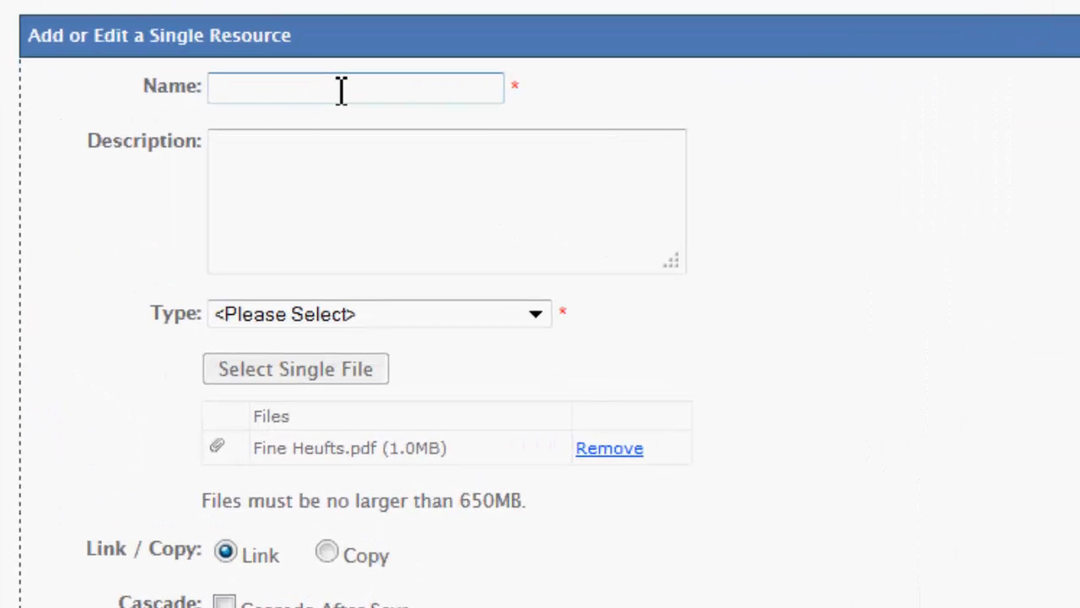
type("Wiring Diagram")
key("Tab")
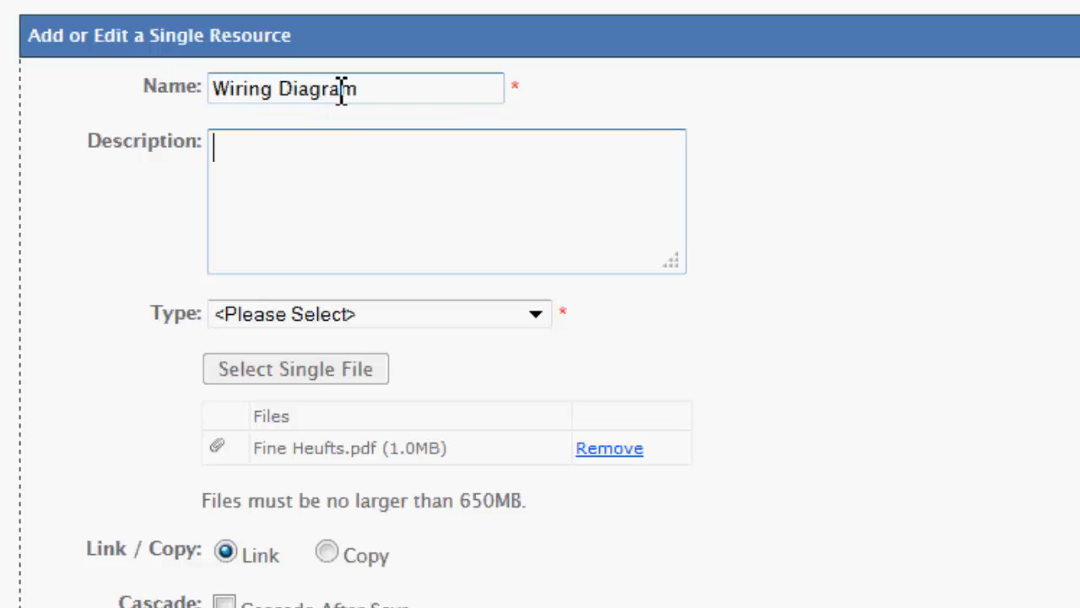
Describe the resource as "Internal wiring diagram not including external connections" and set its type to Technical Drawing.
type("Internal wirign")
key("BackSpace")
key("BackSpace")
key("BackSpace")
type("ng diagra")
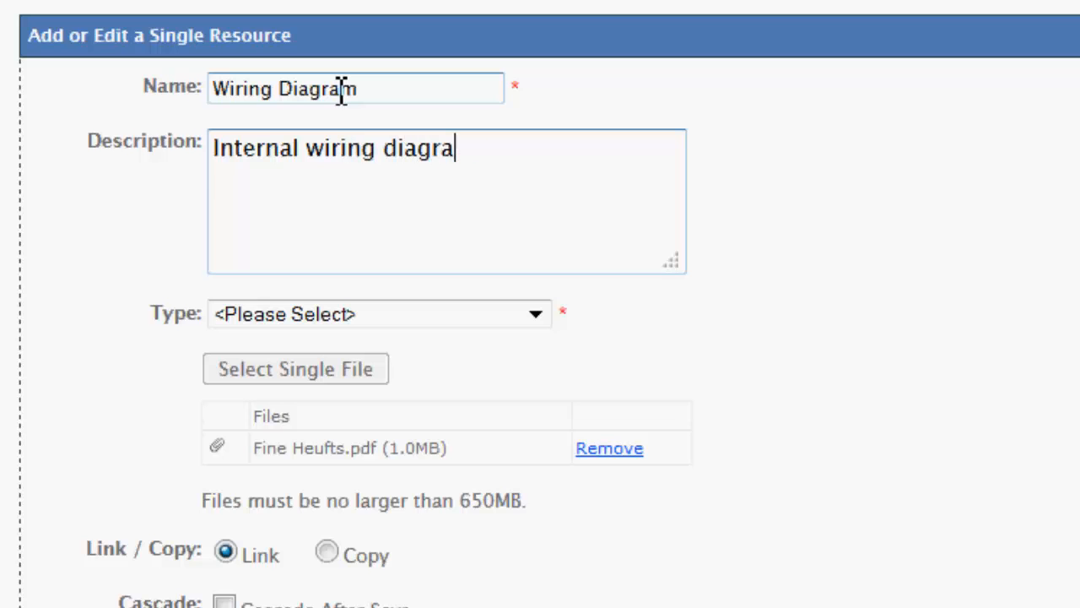
type("m not including ext")
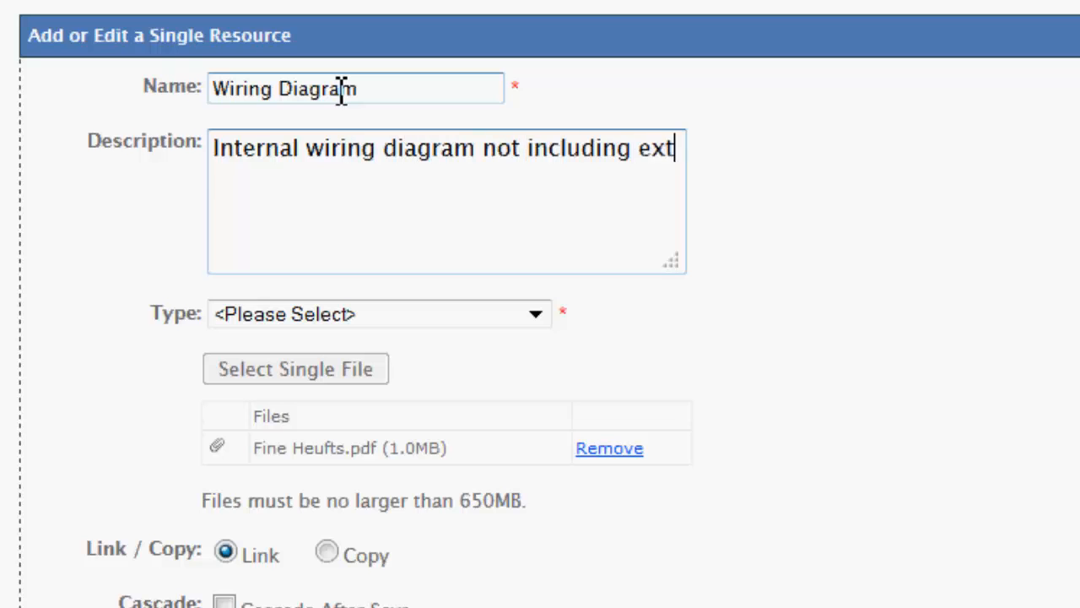
type("ernal com")
key("BackSpace")
type("nneti")
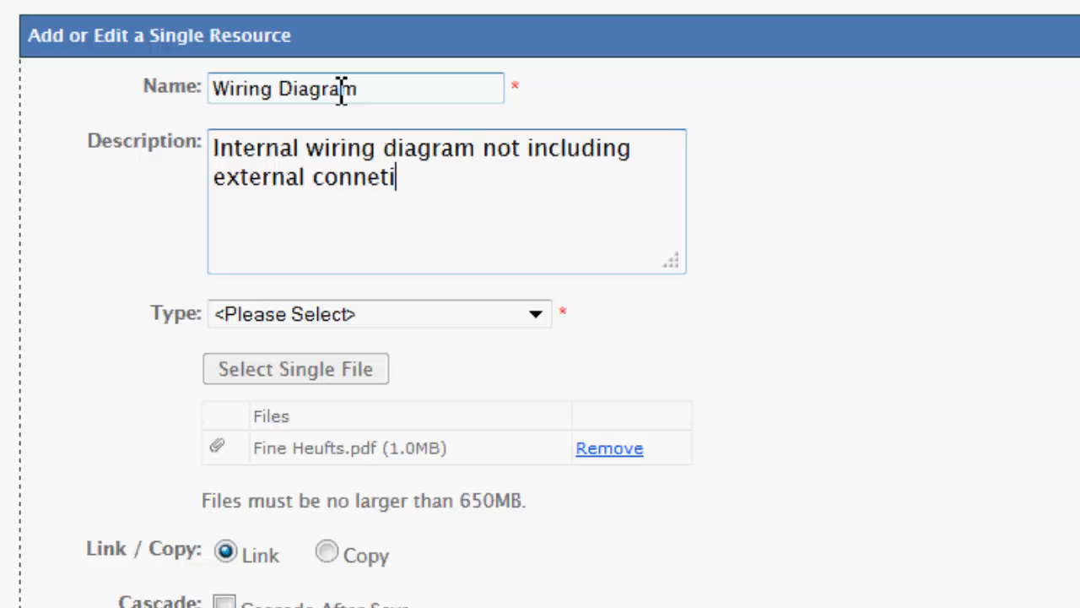
key("BackSpace")
key("BackSpace")
type("ctions")
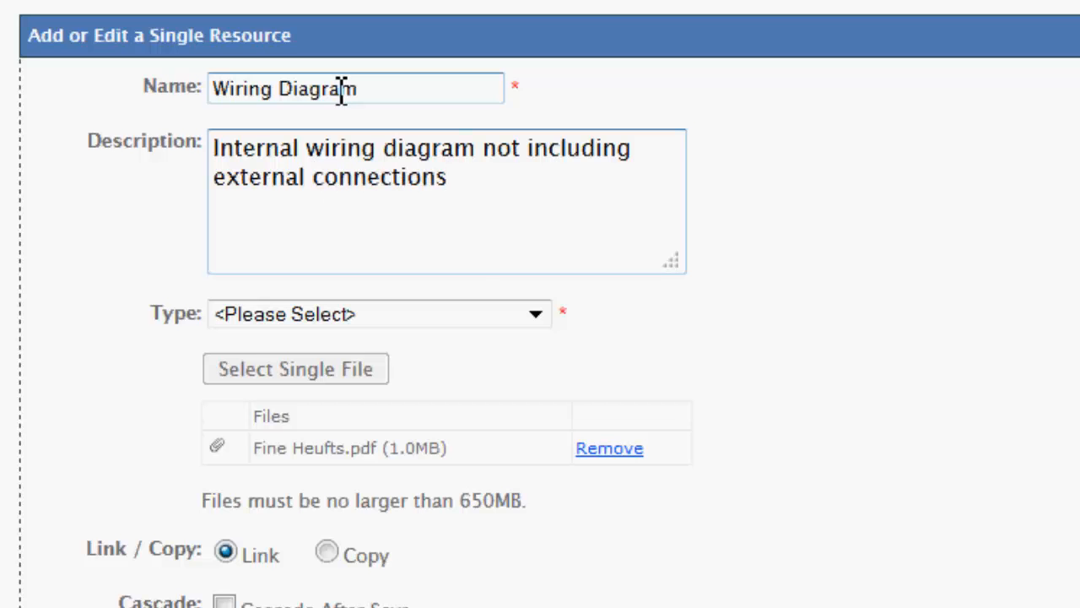
left_click(535, 314)
left_click(373, 550)
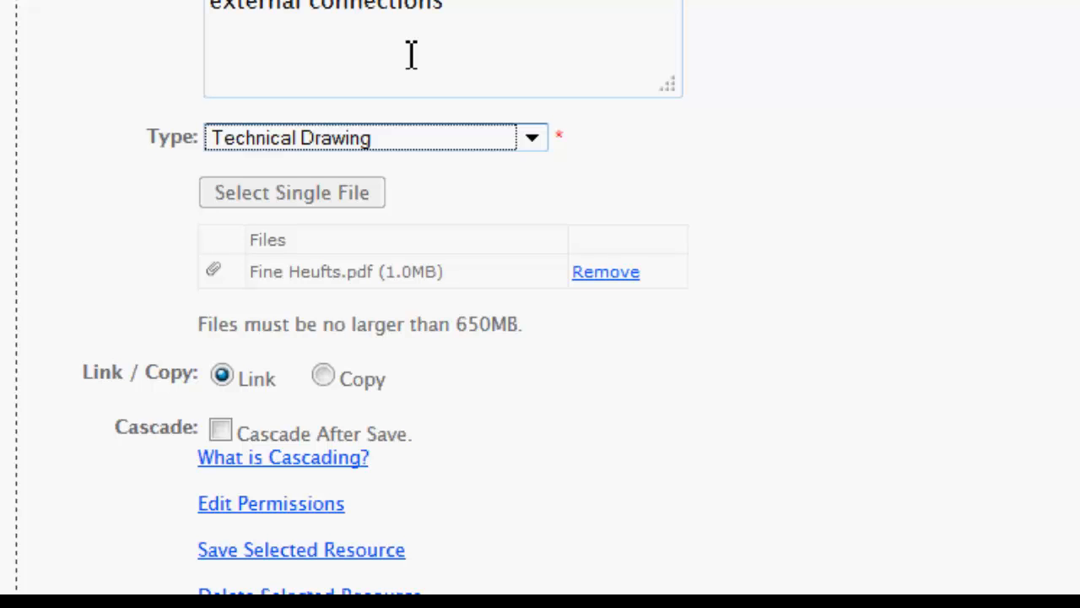
Try the Copy option for the wiring diagram resource and return it to Link.
left_click(324, 378)
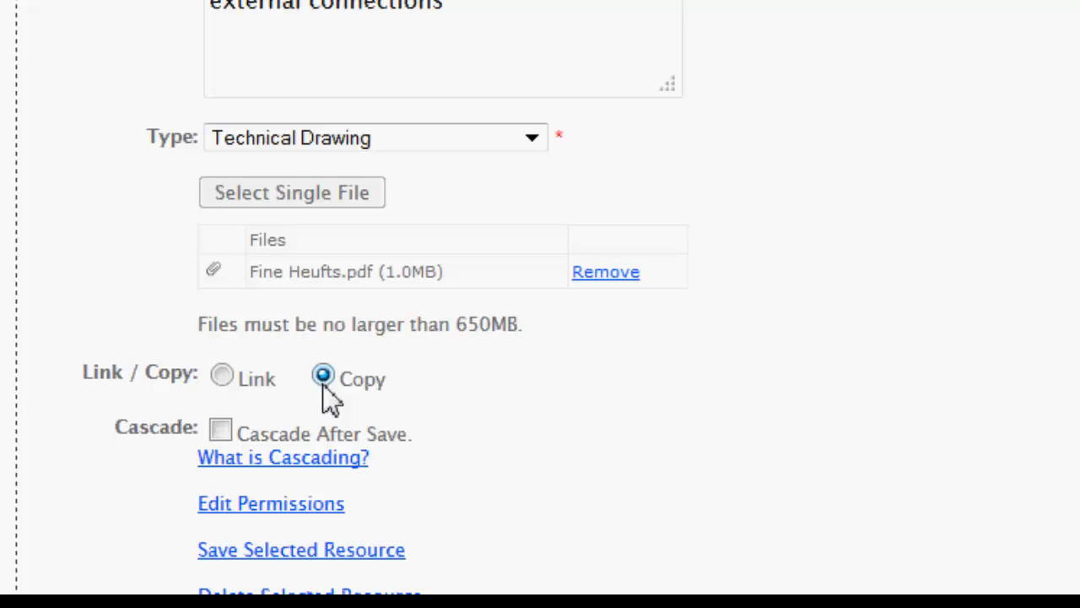
left_click(223, 376)
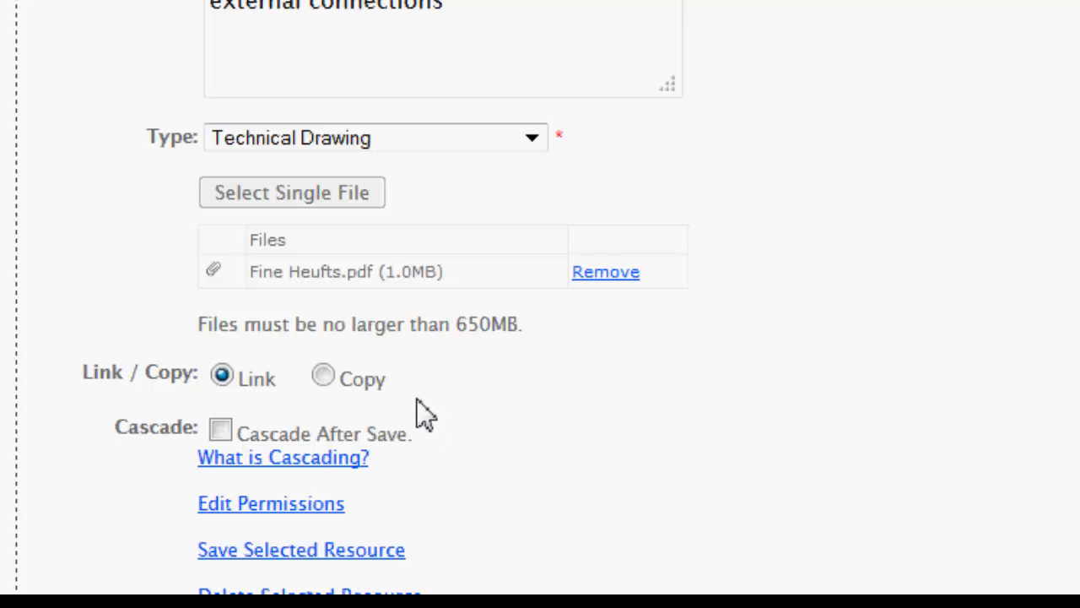
left_click(323, 377)
left_click(222, 378)
Save the Wiring Diagram resource and open the form for adding another resource to Heuft Basic Common.
left_click(268, 553)
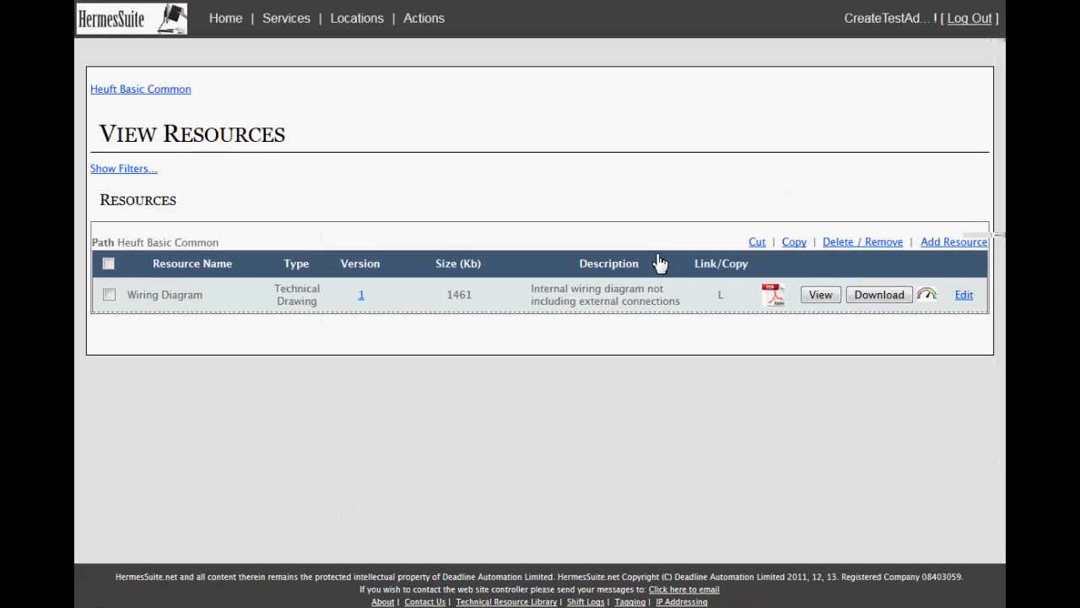
left_click(951, 244)
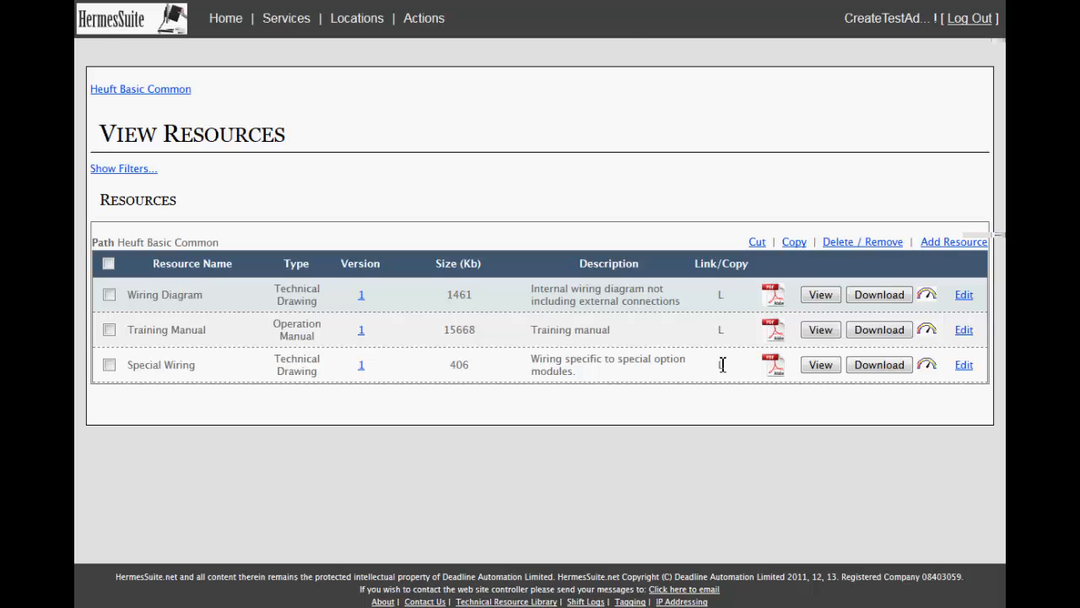
Return to the site overview and go through All Lines to the Line 1 diagram.
mouse_move(377, 27)
left_click(349, 52)
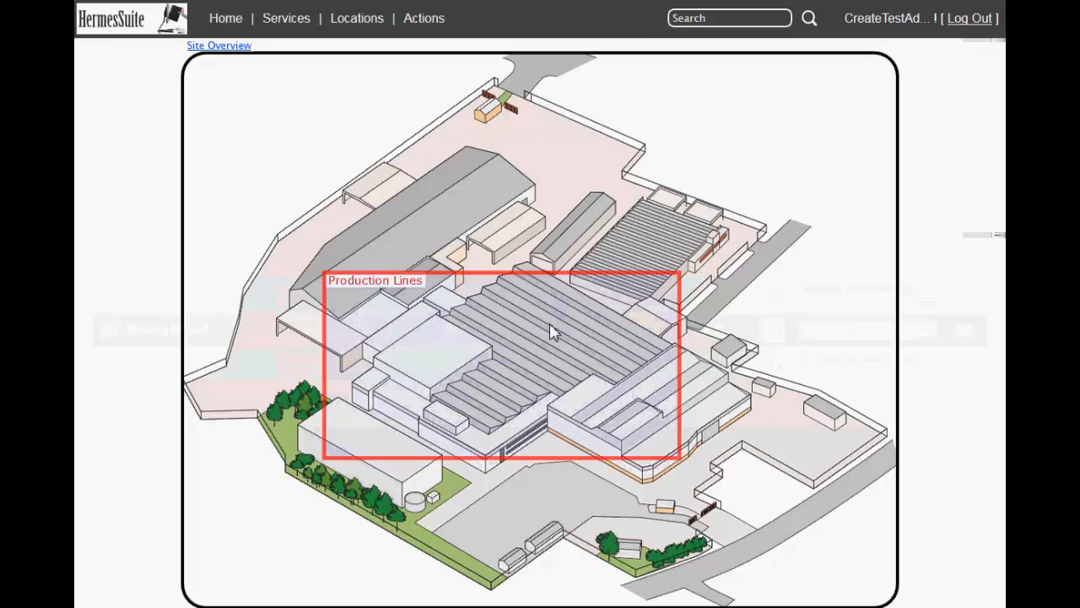
left_click(641, 436)
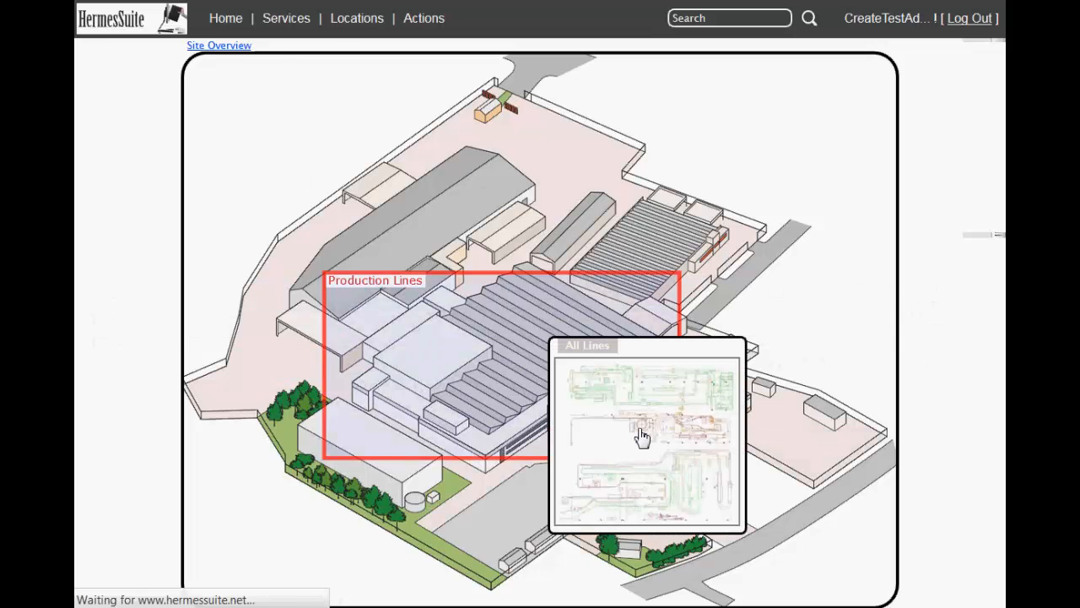
mouse_move(507, 187)
left_click(544, 248)
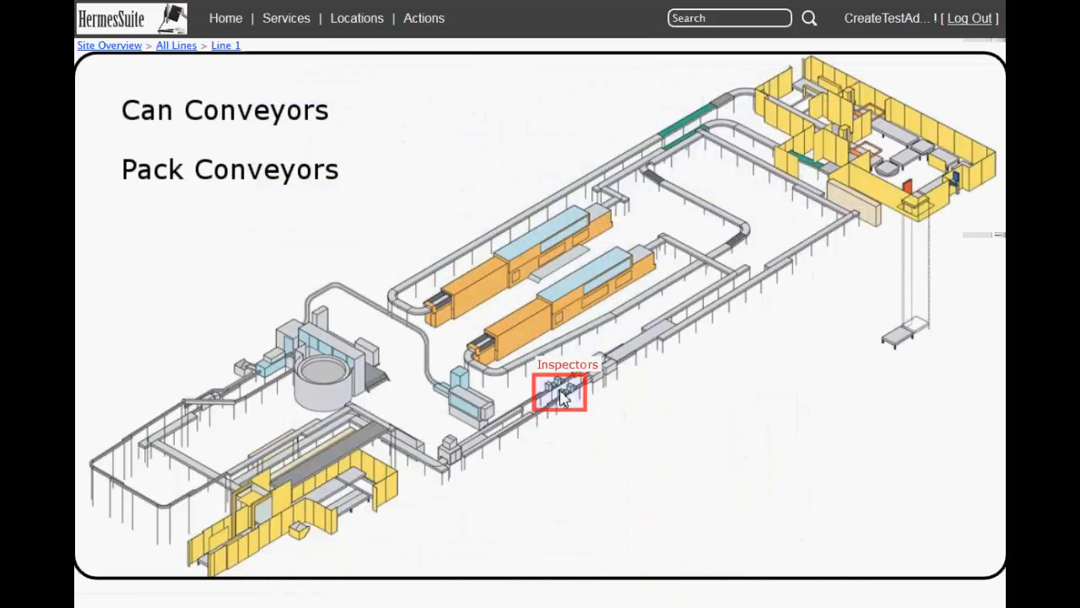
Open the Heuft 2 location in the Left Hand inspectors photo and view the resources at its level.
mouse_move(561, 390)
left_click(614, 380)
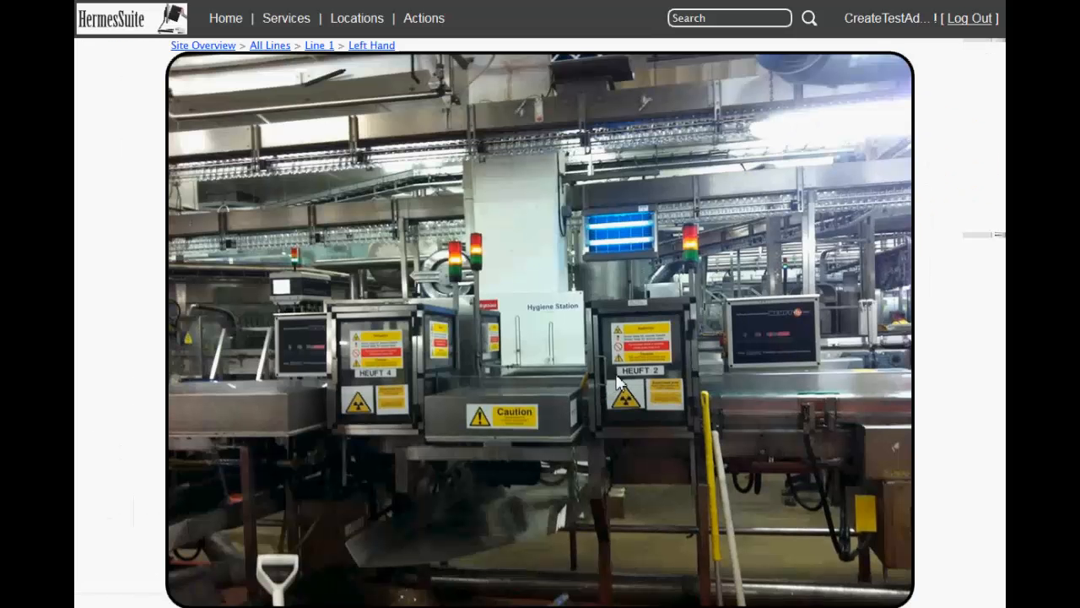
left_click(661, 347)
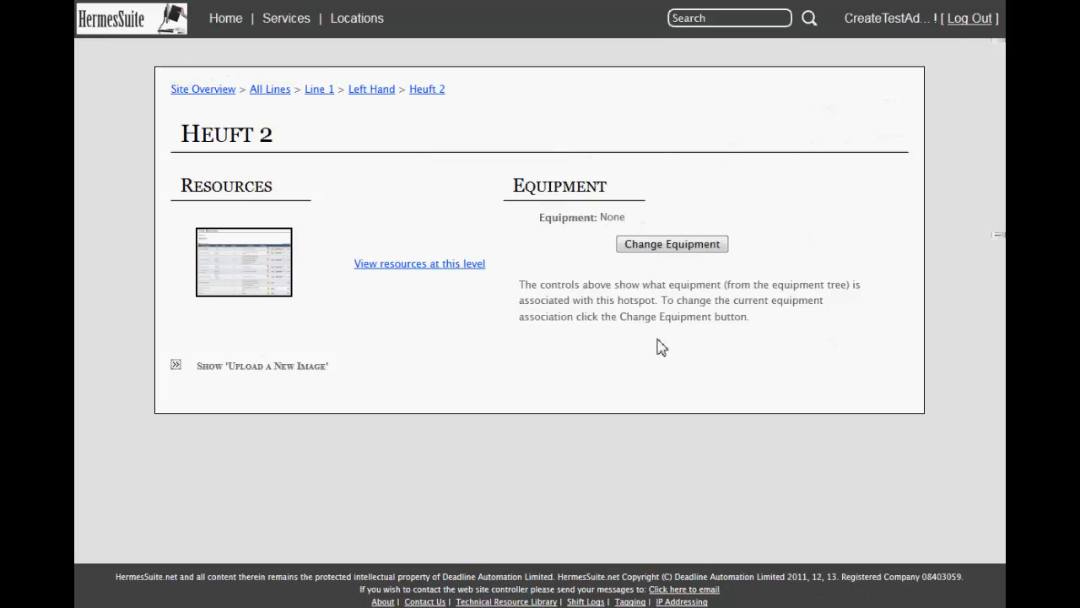
left_click(205, 262)
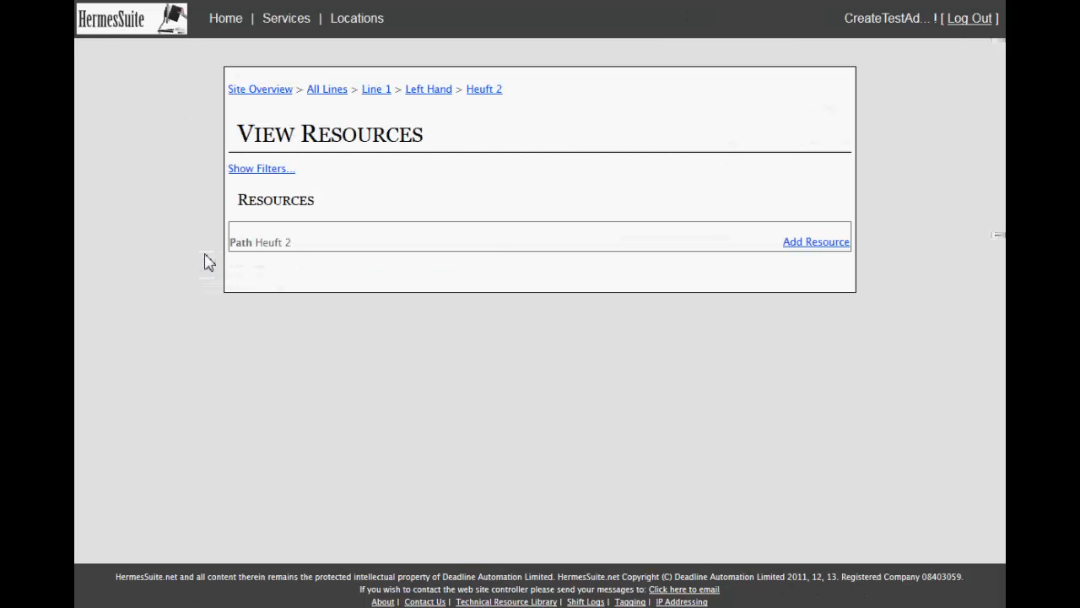
Apply the Heuft Basic Common link copy definition to the Heuft 2 location.
left_click(817, 243)
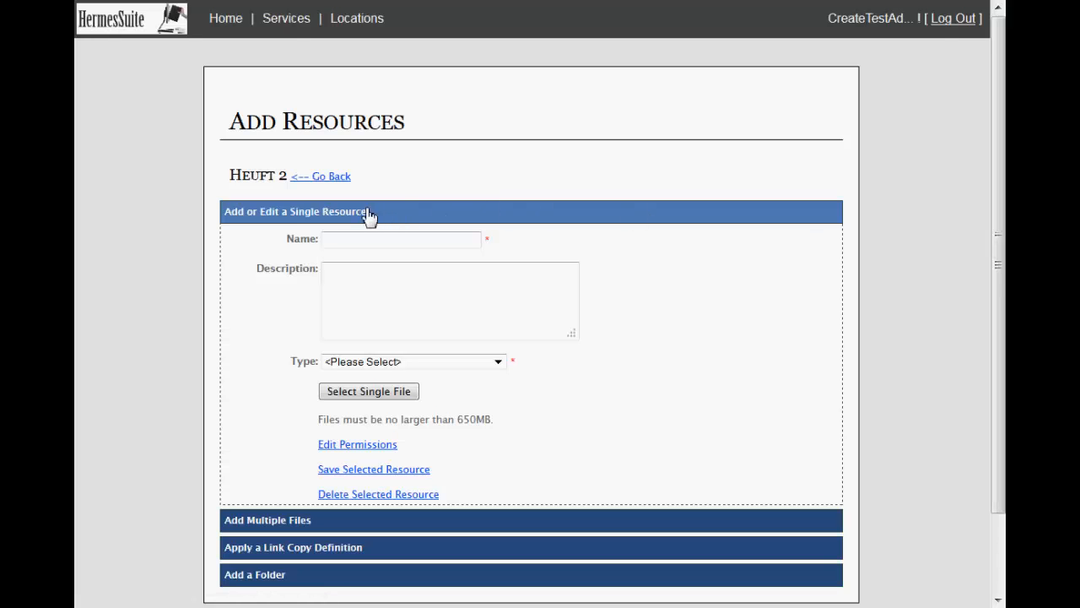
left_click(254, 520)
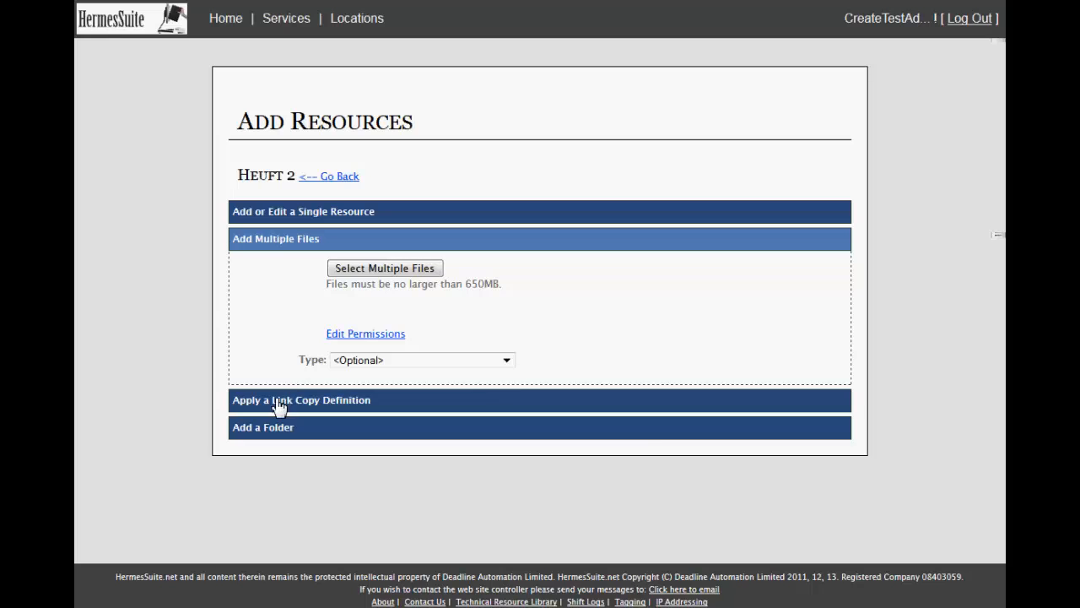
left_click(278, 402)
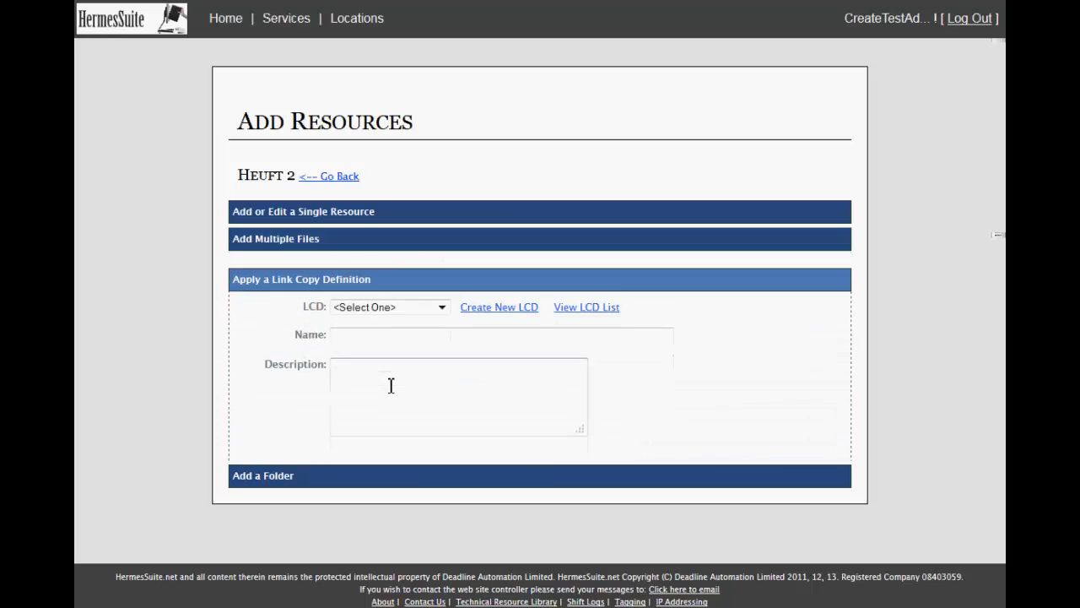
left_click(442, 295)
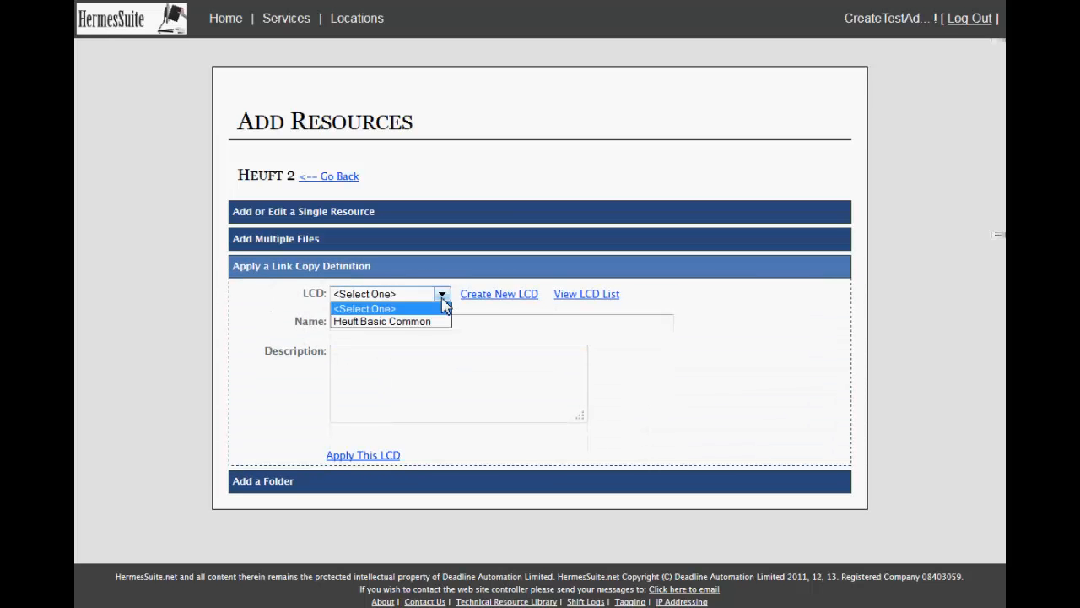
left_click(415, 322)
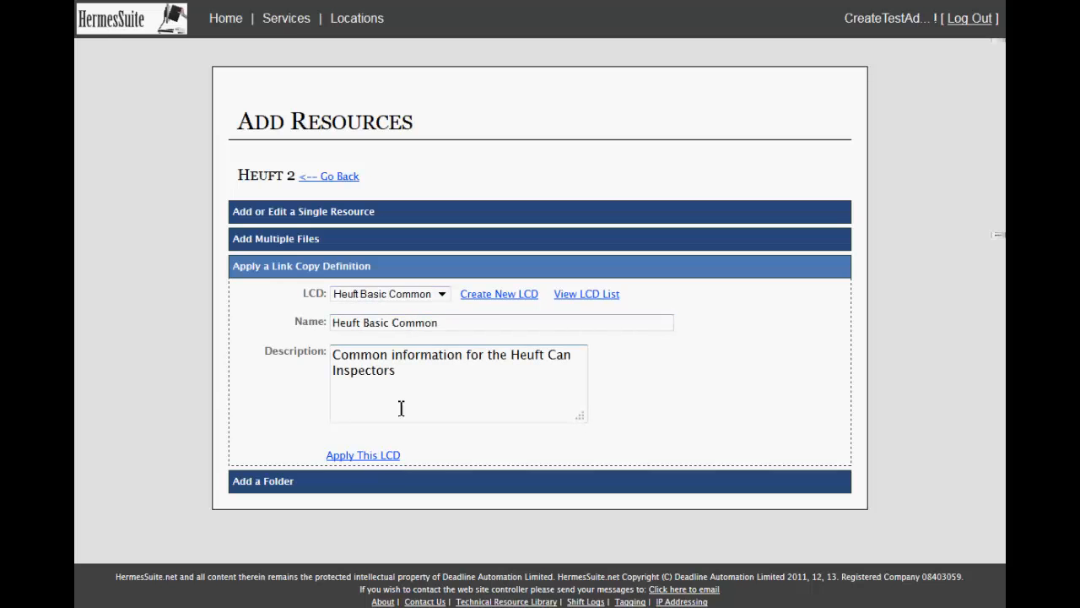
left_click(390, 458)
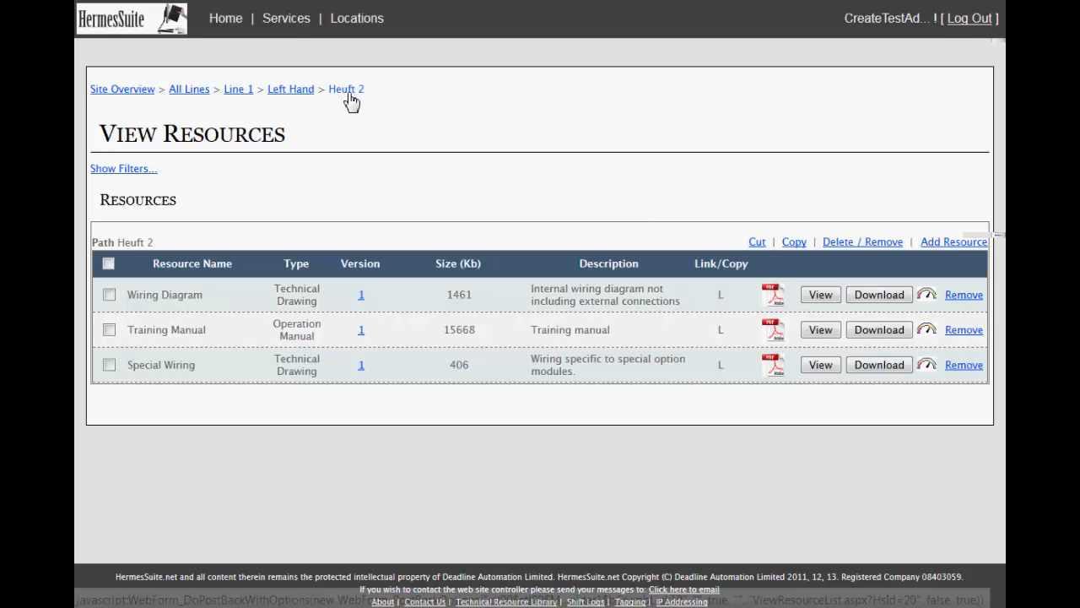
Return to the Left Hand inspectors photo and view the resources at the Heuft 4 location's level.
left_click(301, 95)
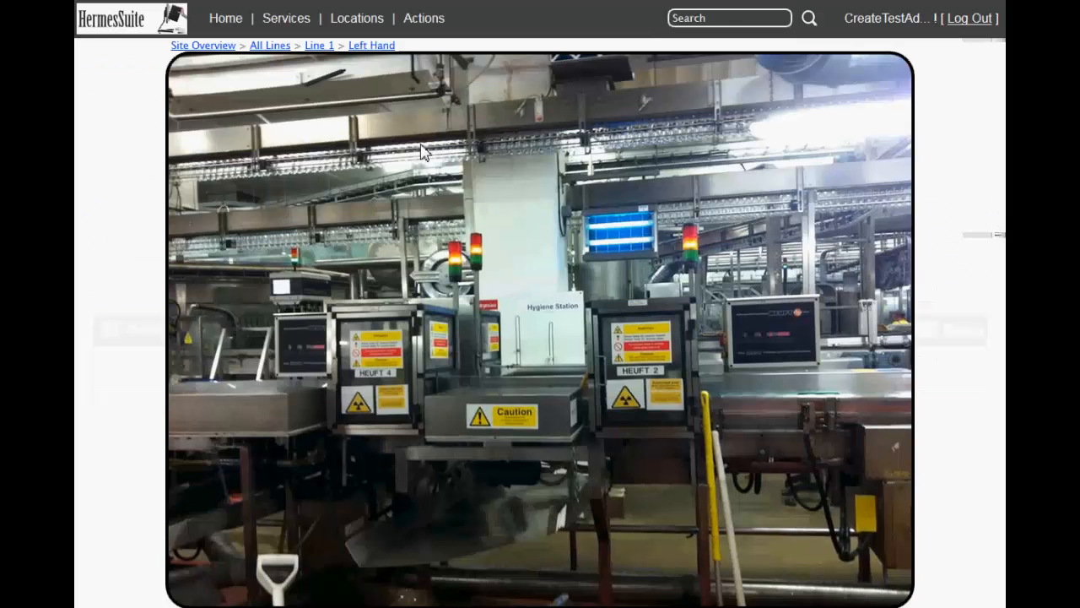
left_click(339, 365)
left_click(357, 262)
Apply the Heuft Basic Common link copy definition to the Heuft 4 location.
left_click(831, 249)
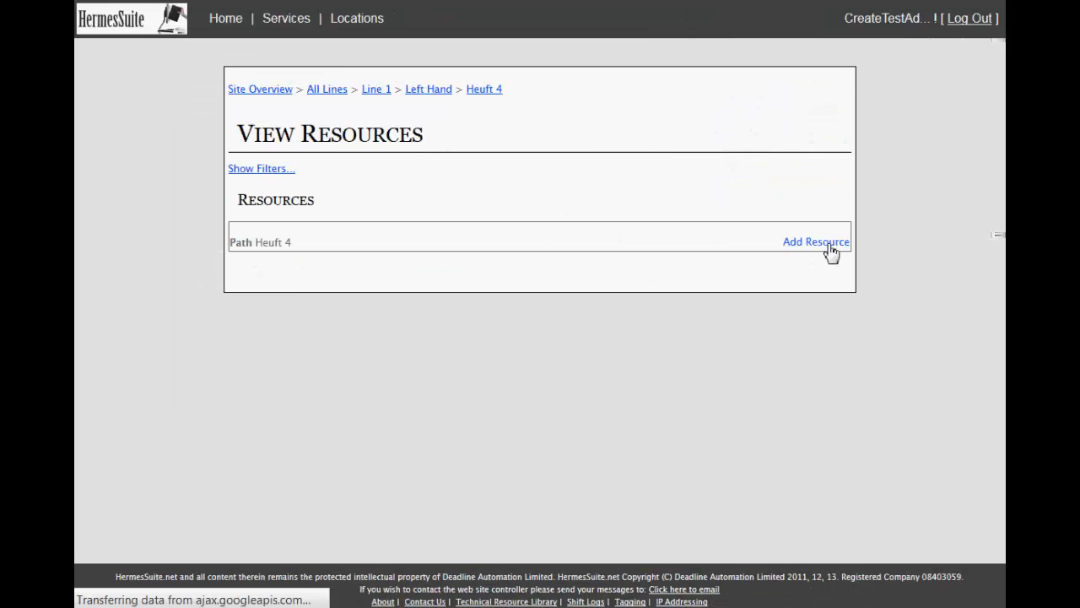
left_click(298, 547)
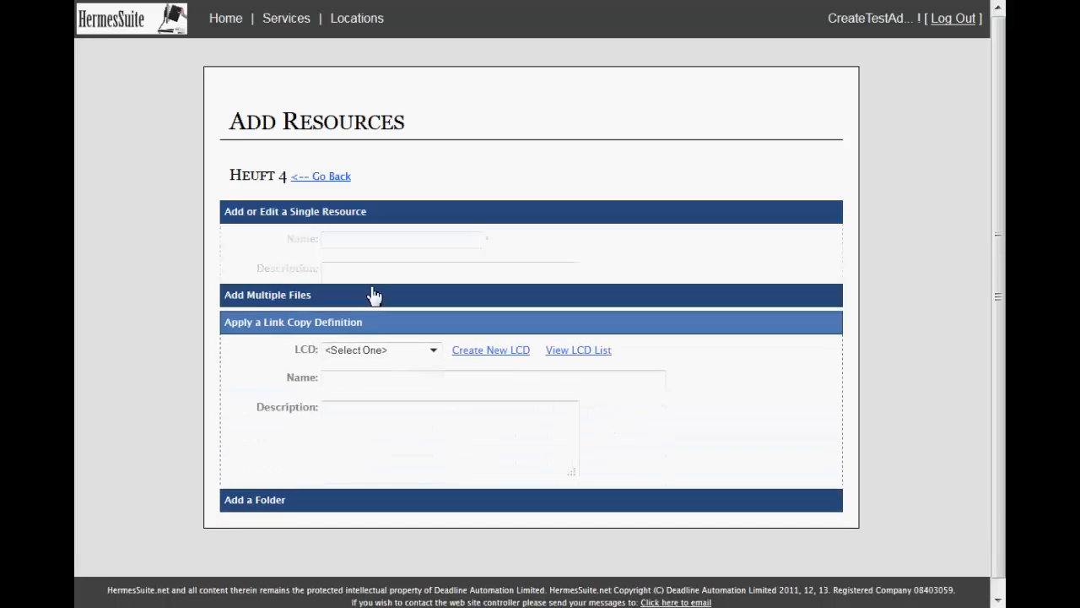
left_click(441, 293)
left_click(372, 321)
left_click(370, 456)
Return to the Line 1 diagram and bring up the inspectors' Left Hand and Right Hand photo choices.
left_click(236, 94)
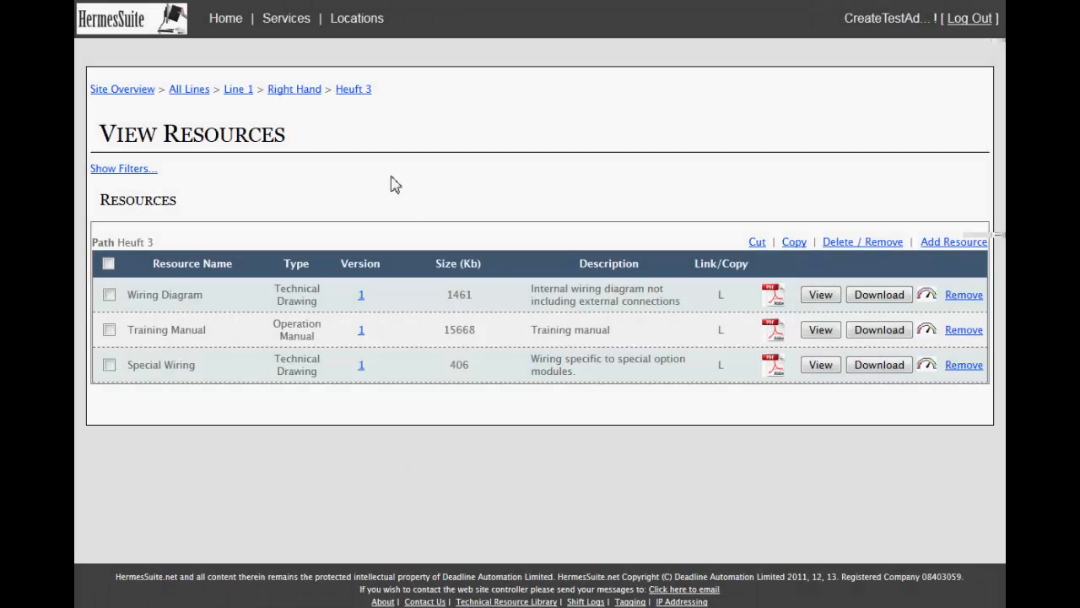
left_click(243, 102)
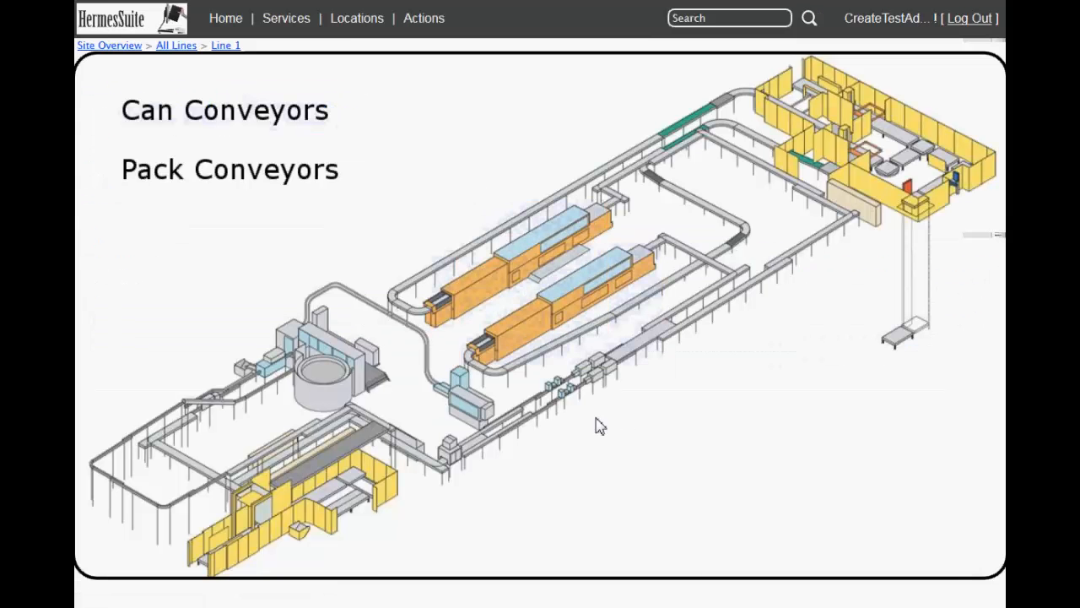
mouse_move(549, 403)
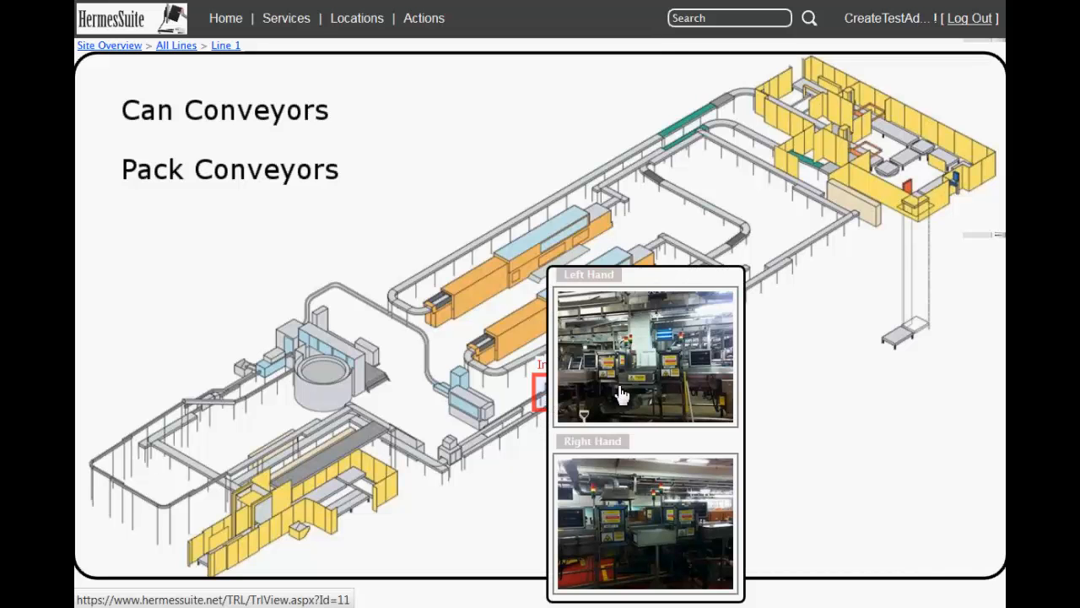